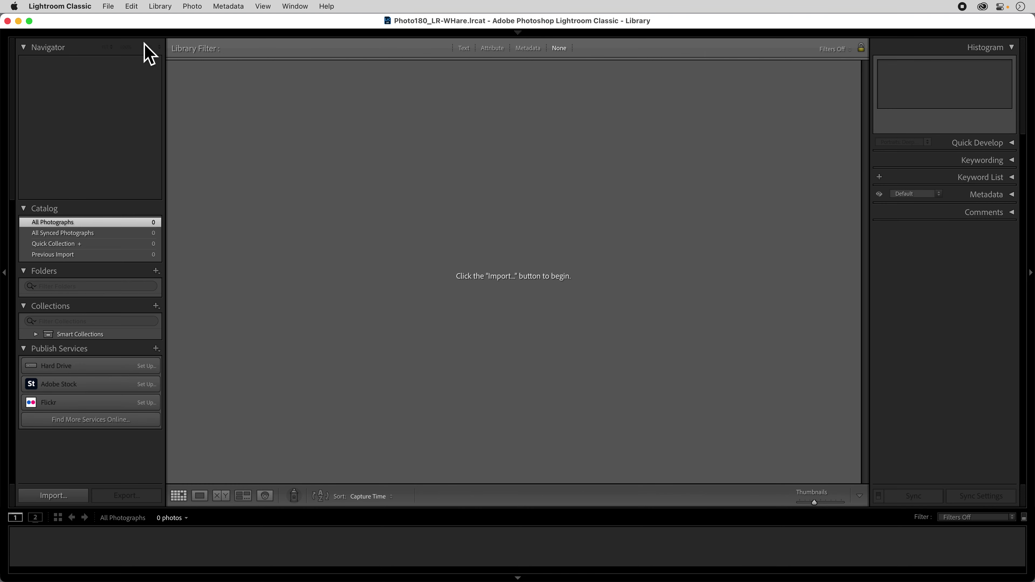
- Open Preferences on the General page with startup catalog set to 'Load most recent catalog'
click(81, 6)
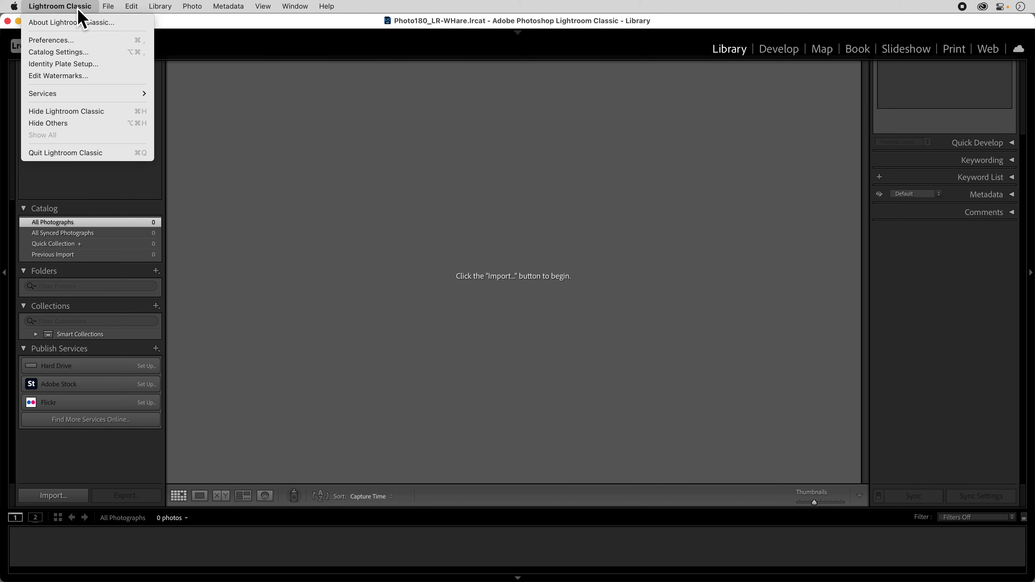
click(65, 41)
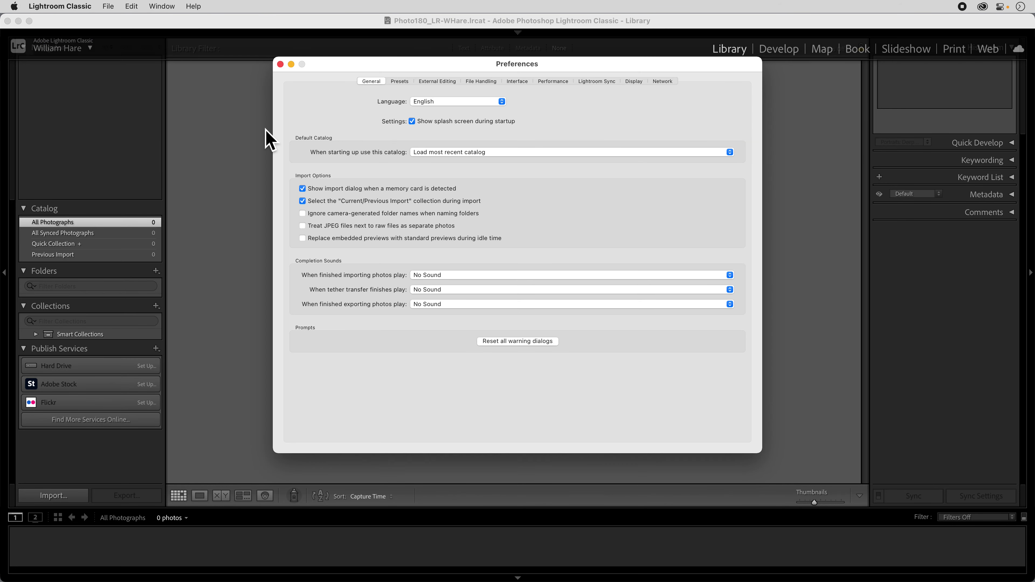
drag(422, 68, 414, 96)
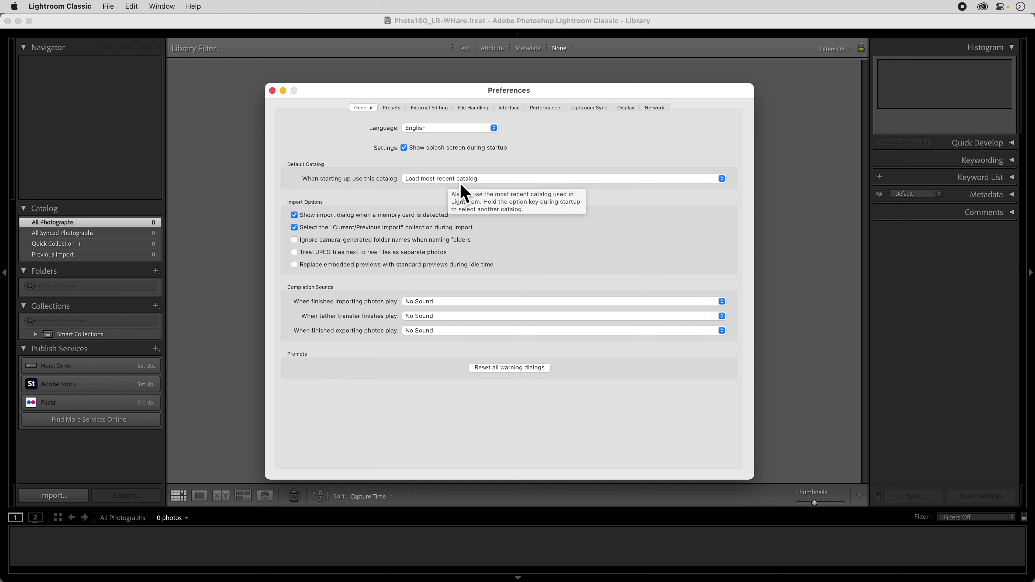
click(470, 180)
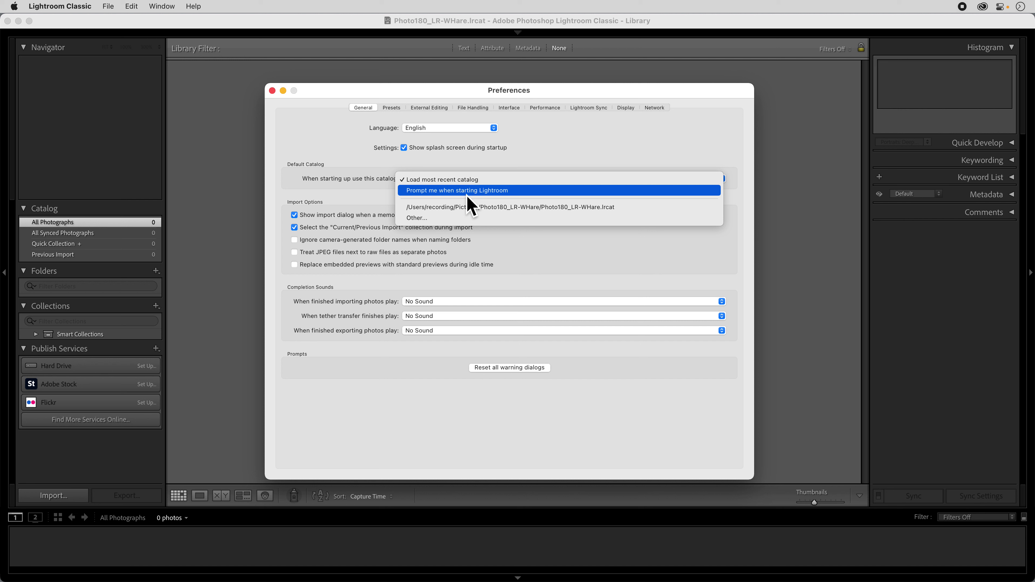
click(466, 182)
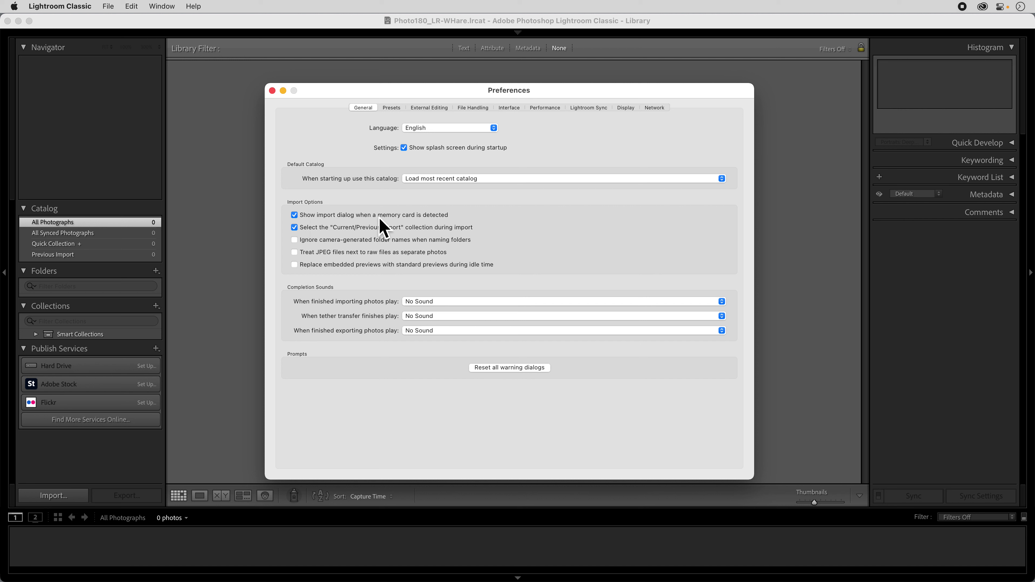
- Turn off 'Show import dialog when a memory card is detected' and go to Presets
click(294, 215)
click(392, 109)
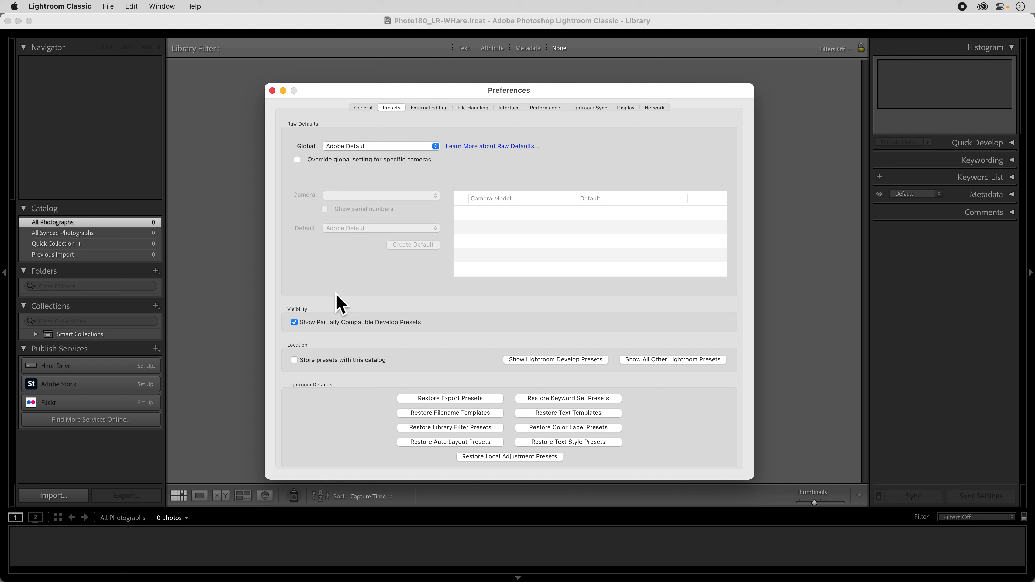
- Enable 'Store presets with this catalog' and go to External Editing preferences
click(294, 361)
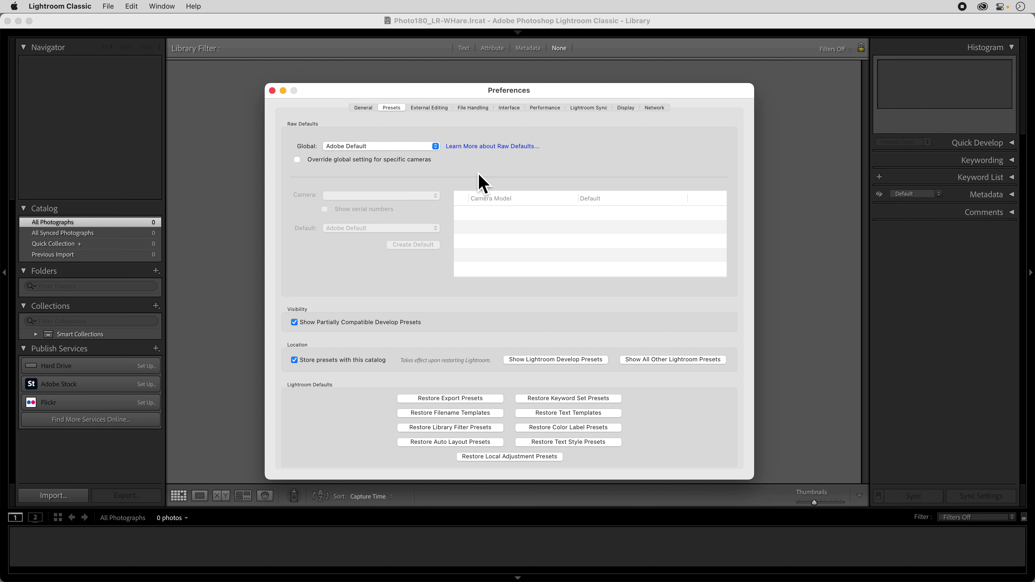
click(433, 108)
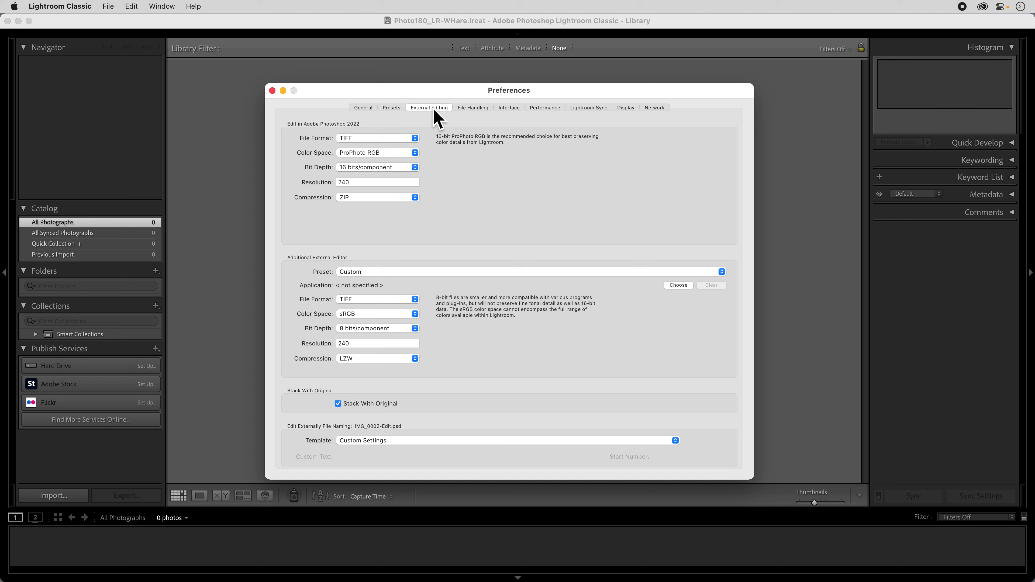
- Set Photoshop edits to PSD format, Adobe RGB (1998) colour space and resolution 300
click(389, 136)
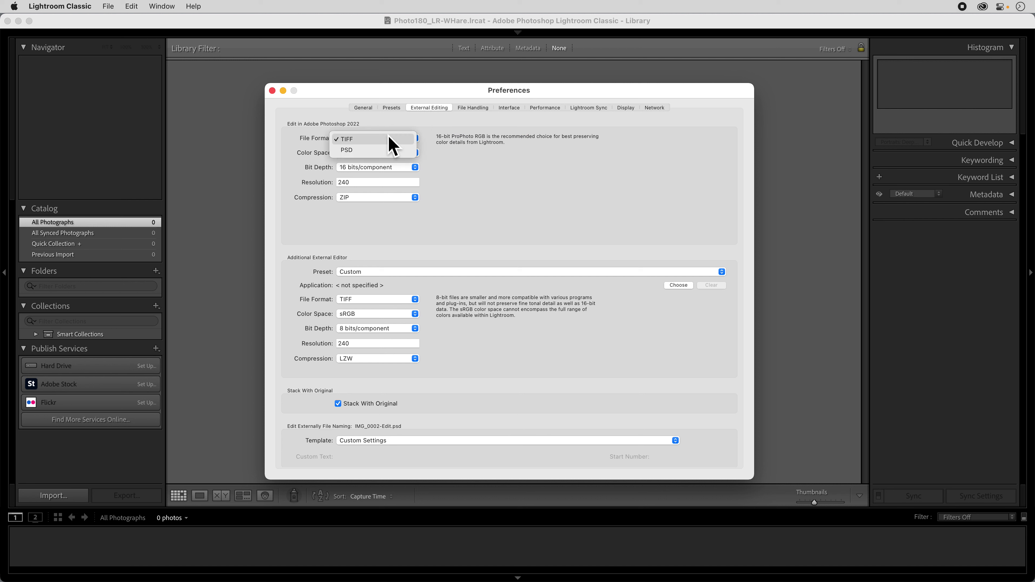
click(370, 153)
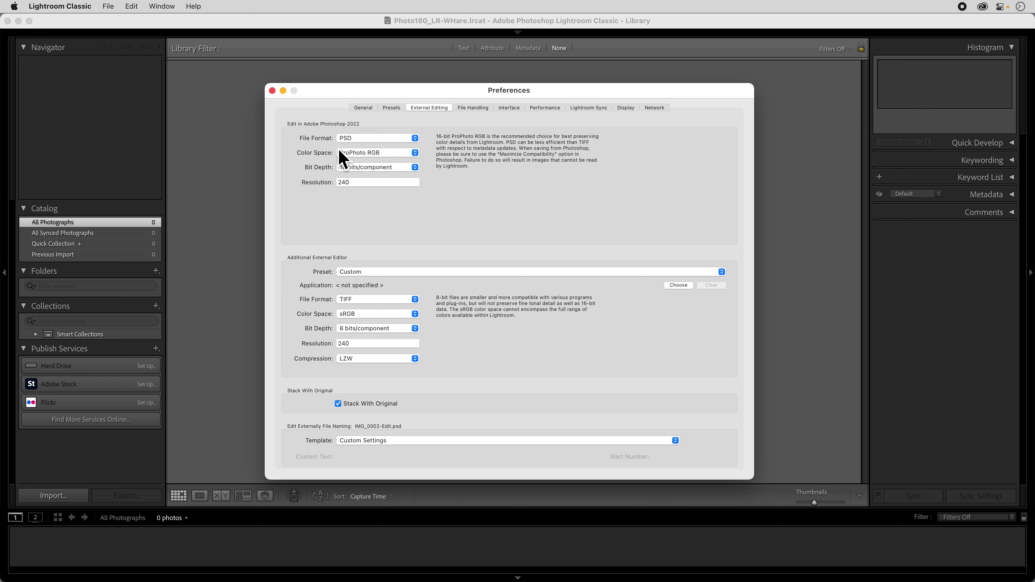
click(386, 155)
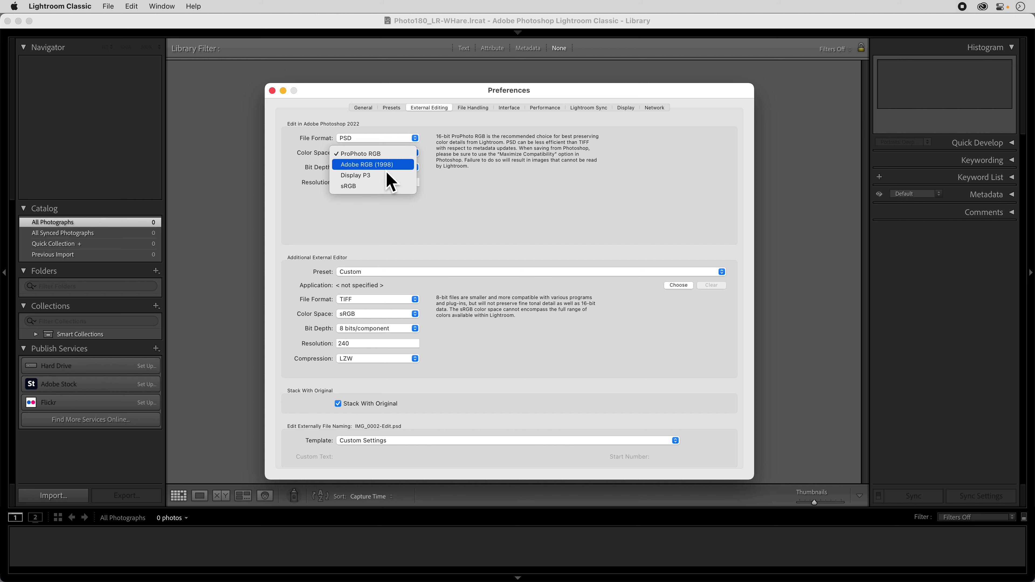
click(373, 166)
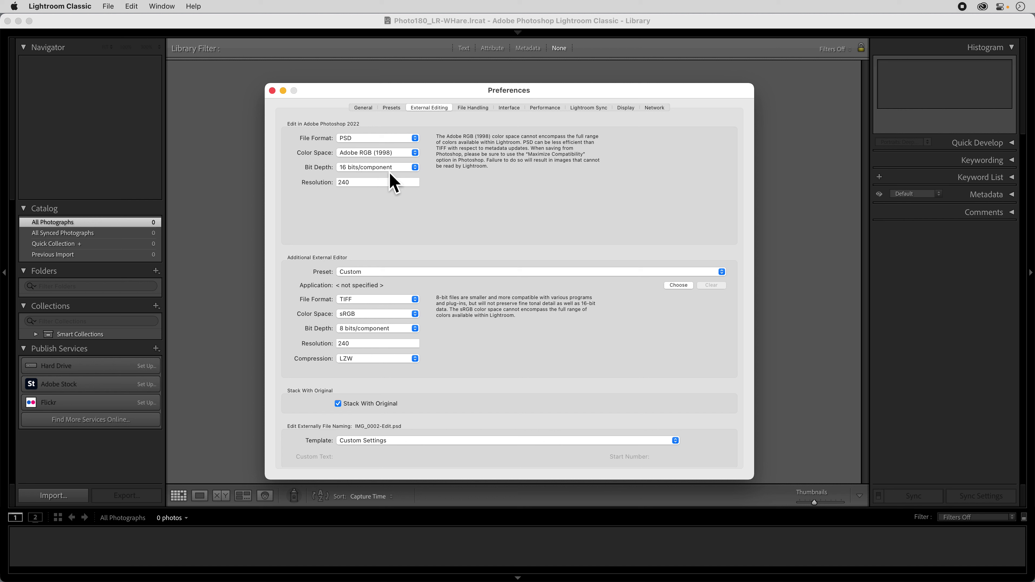
click(359, 184)
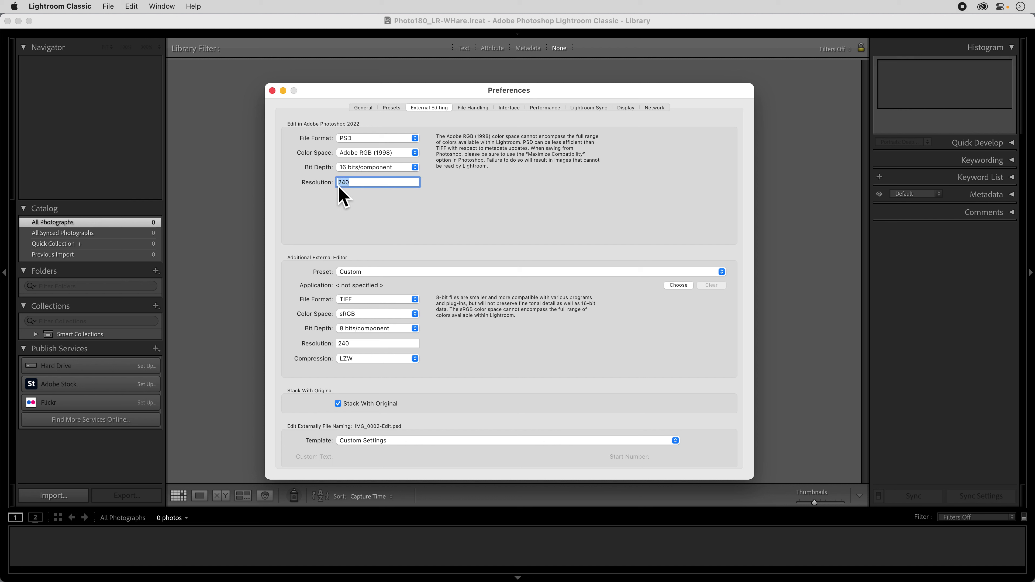
text(300)
click(474, 109)
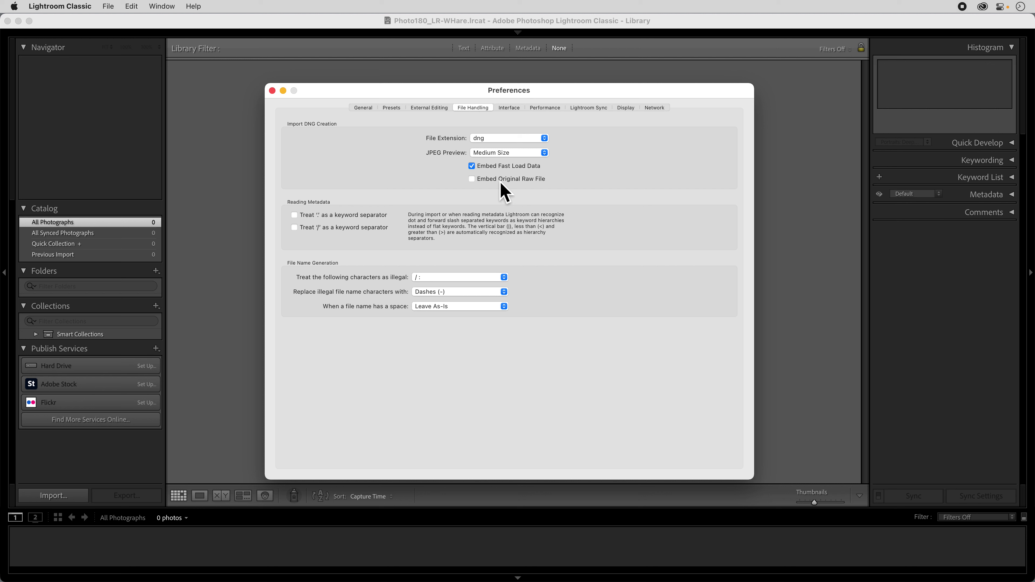
- Enable 'Embed Original Raw File' for DNGs created on import
mouse_move(501, 189)
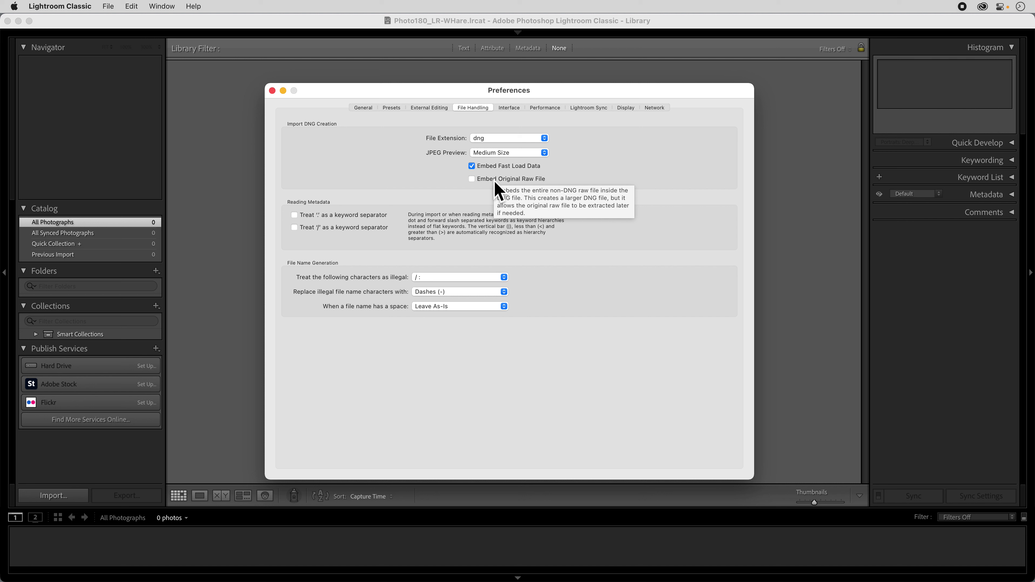
click(472, 180)
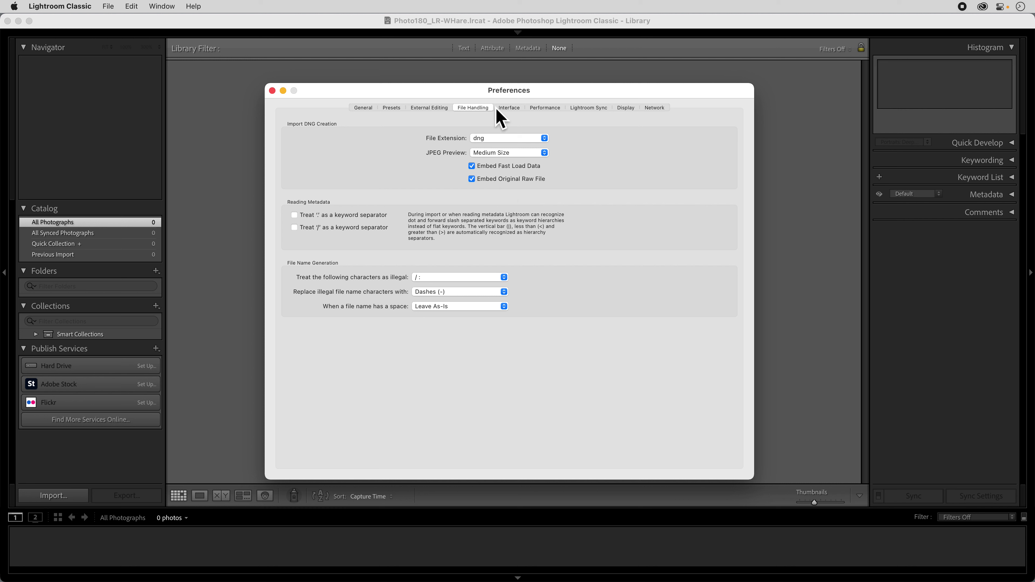
click(508, 108)
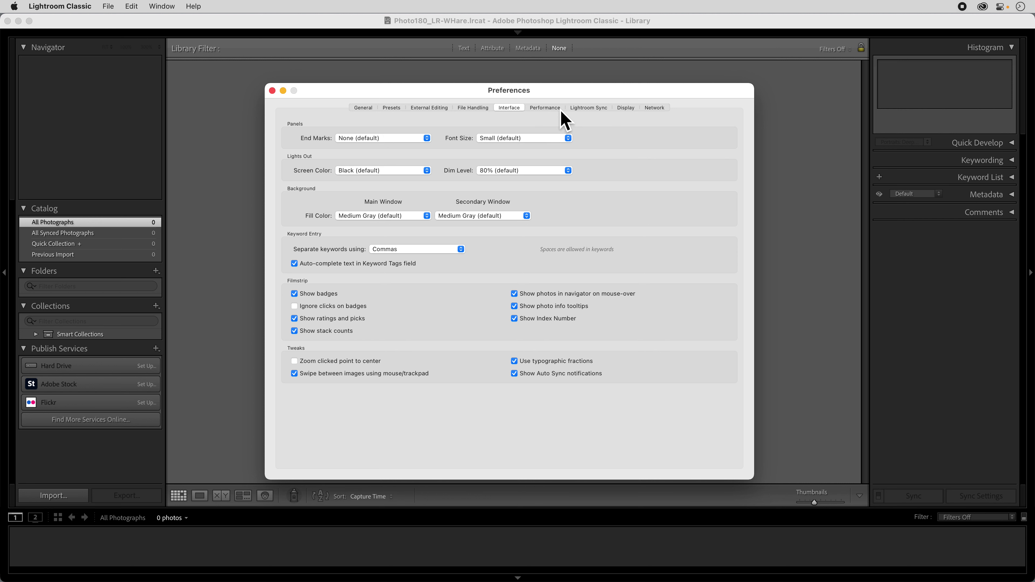
- Review the Performance, Lightroom Sync, Display and Network pages, then close Preferences
click(548, 112)
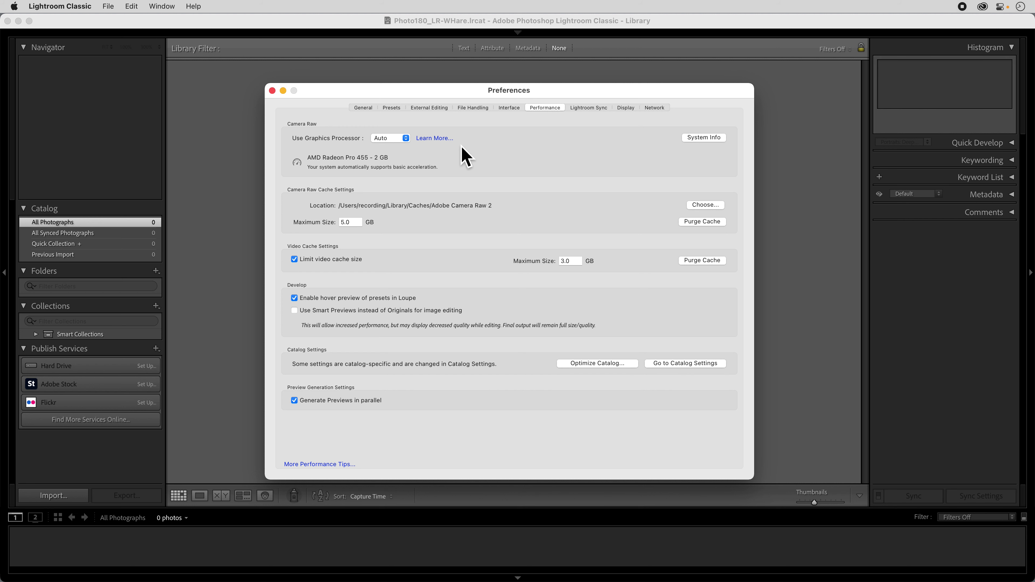
click(602, 114)
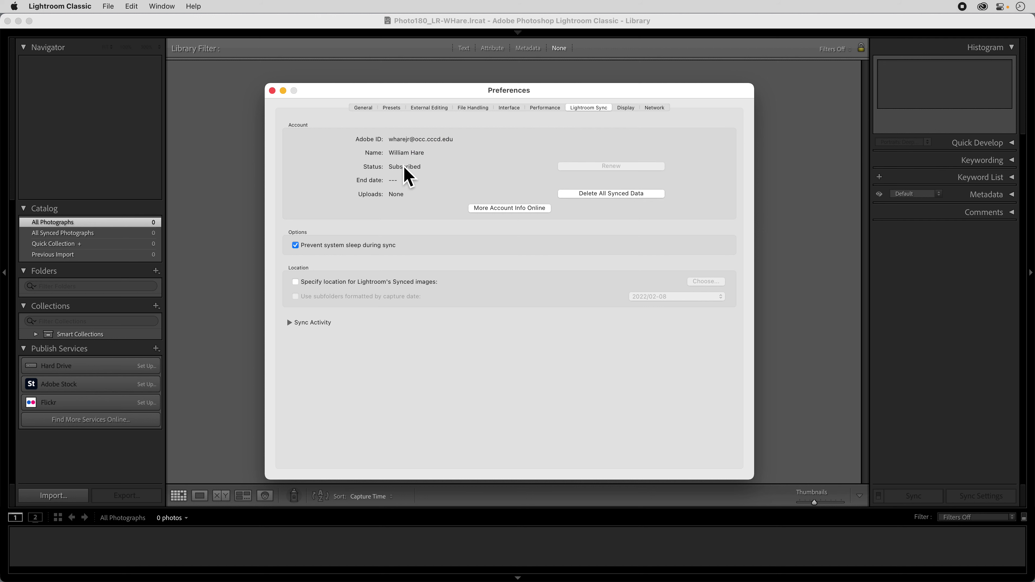
click(633, 109)
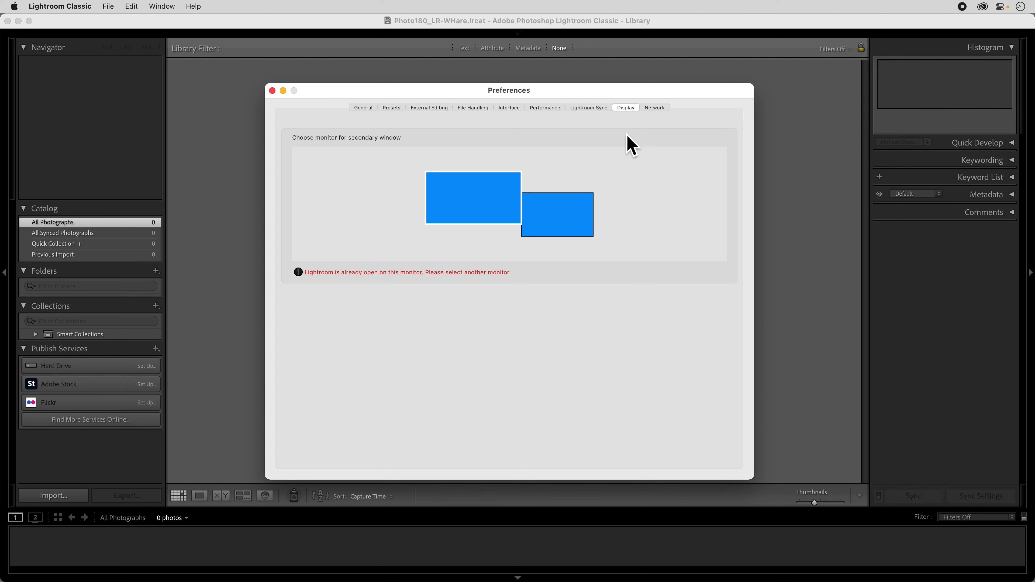
click(660, 111)
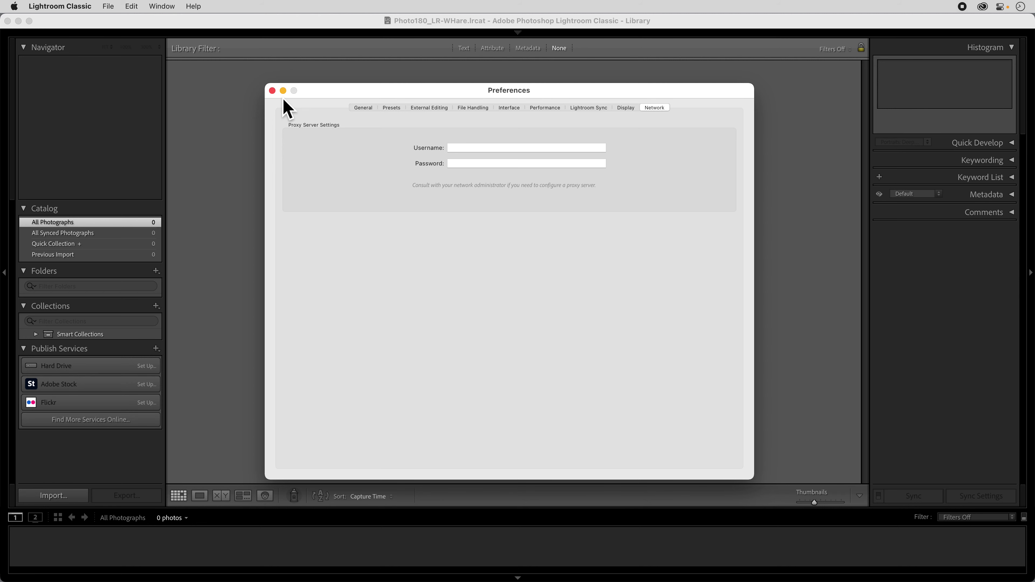
click(272, 91)
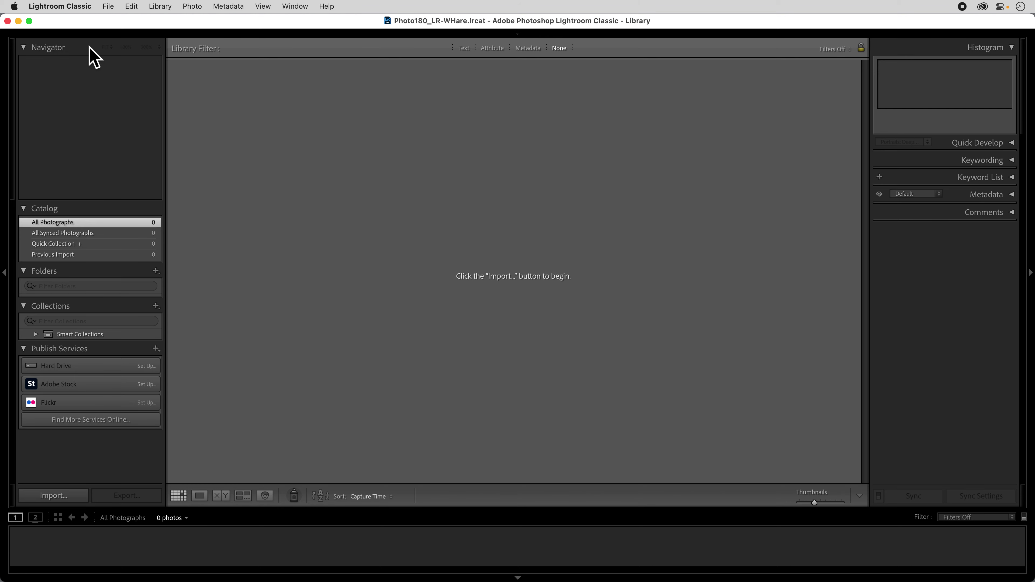
- Open Catalog Settings, leaving catalog backup at once a week when exiting
click(73, 6)
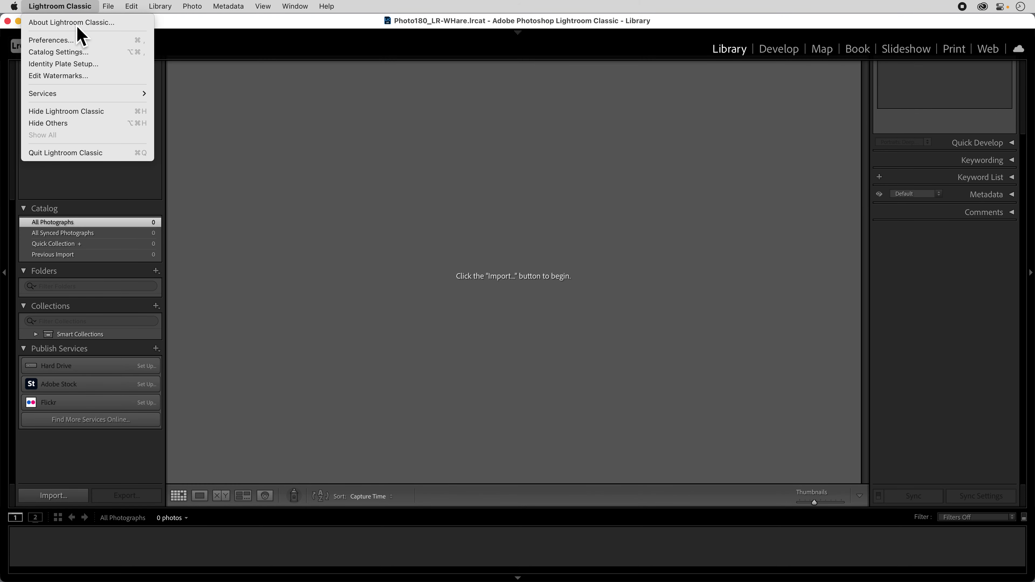
click(81, 56)
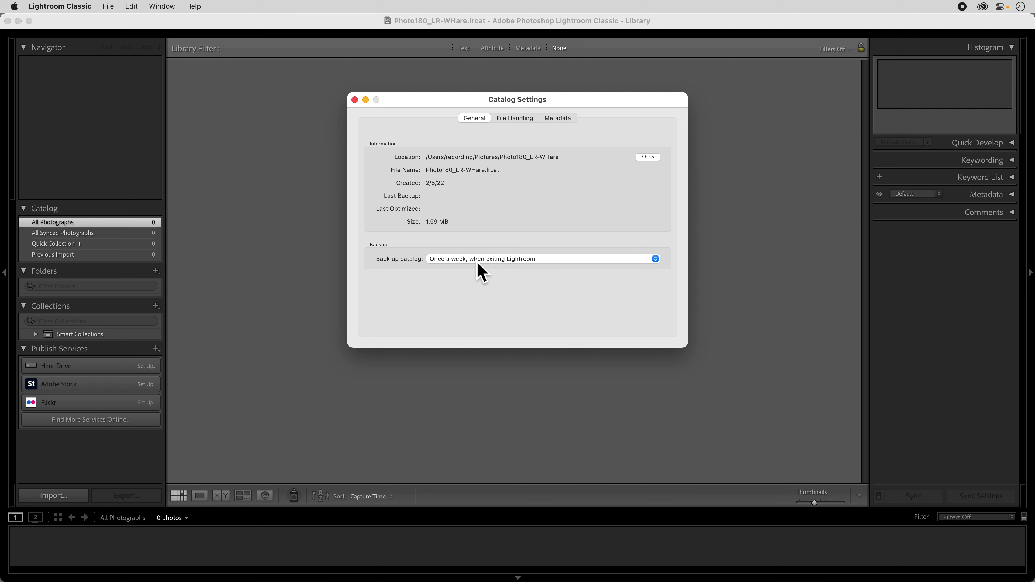
click(503, 271)
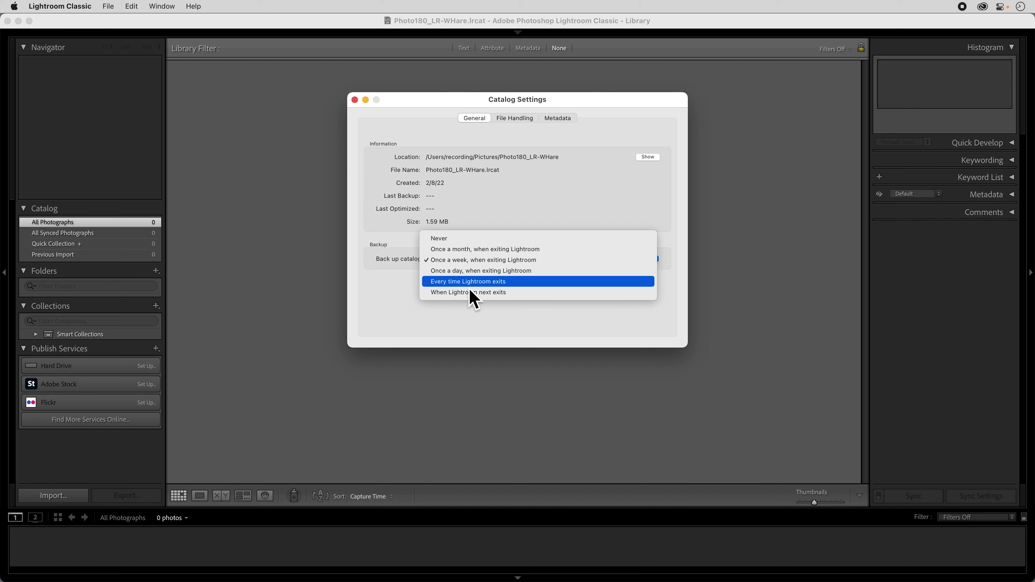
click(491, 217)
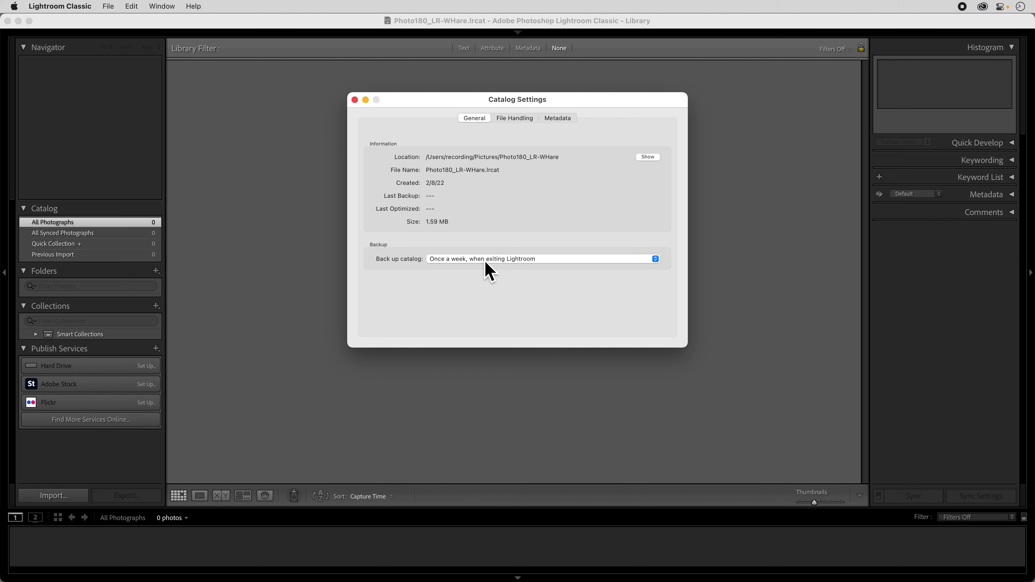
click(527, 118)
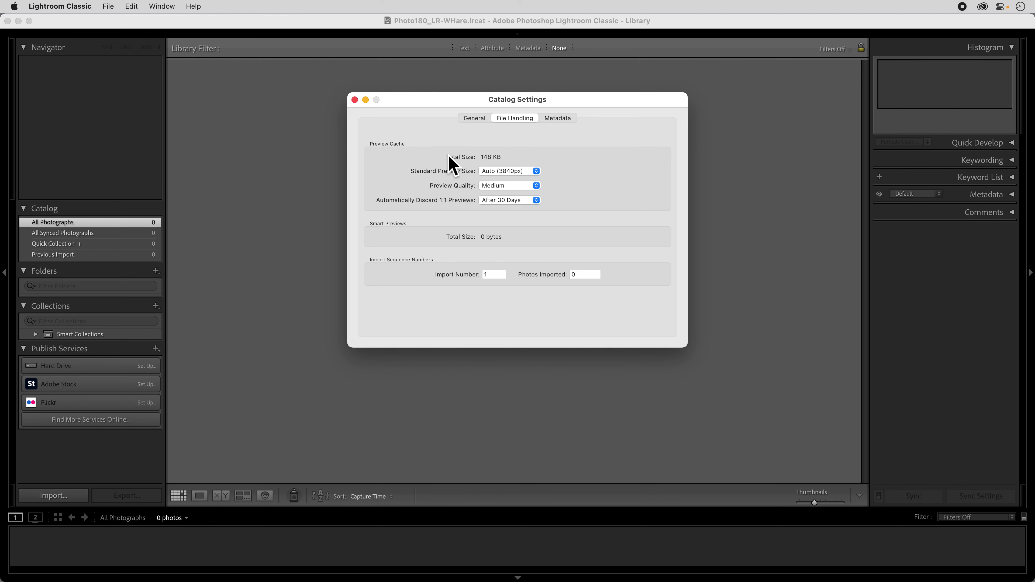
- Turn on 'Automatically write changes into XMP' under Metadata and close Catalog Settings
click(565, 122)
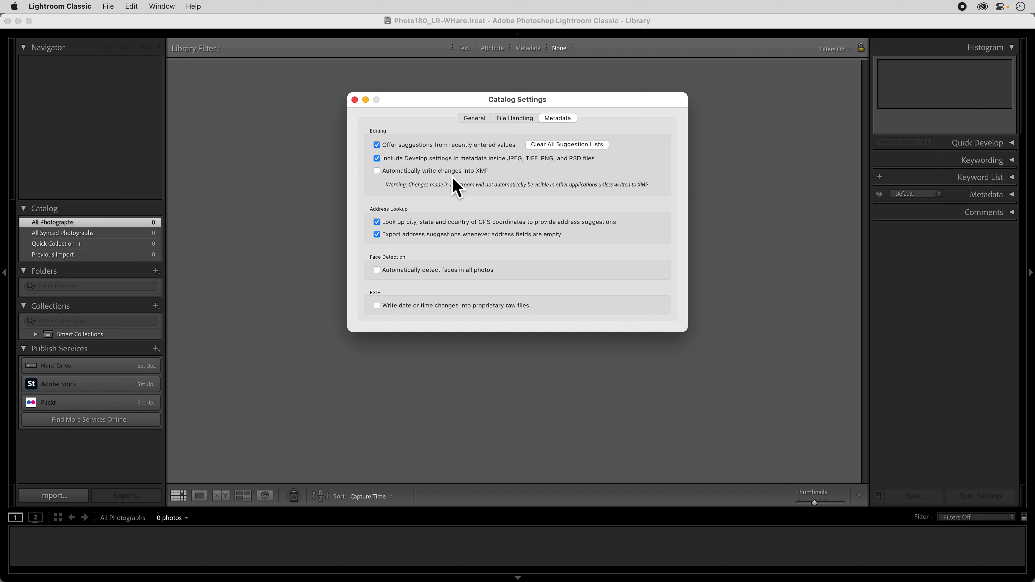
click(386, 174)
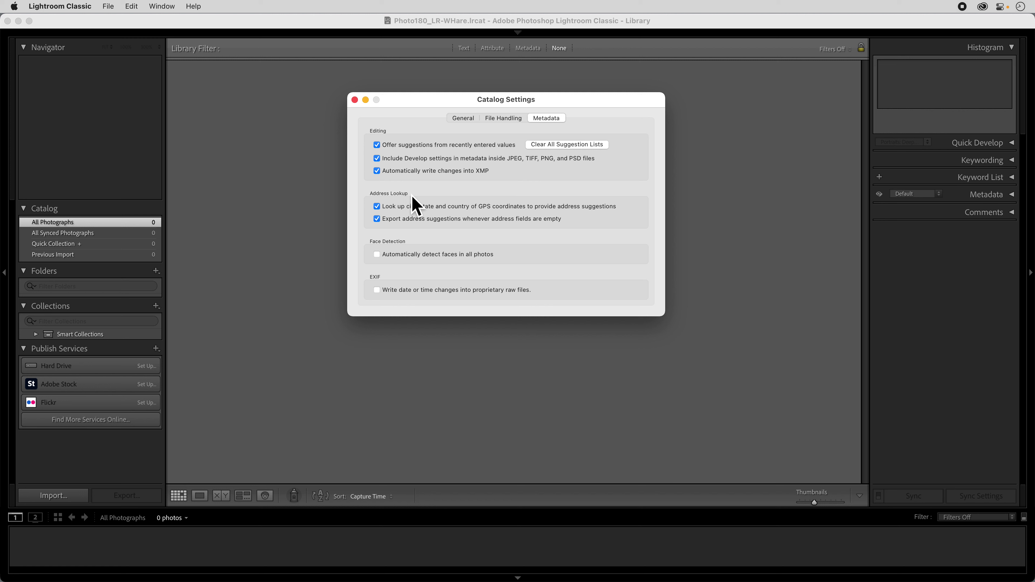
click(355, 100)
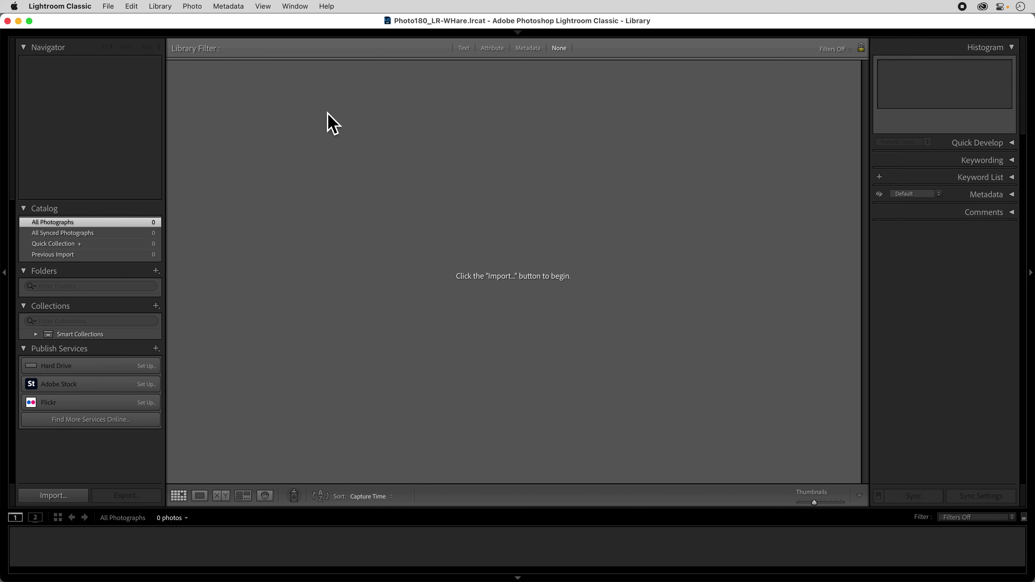